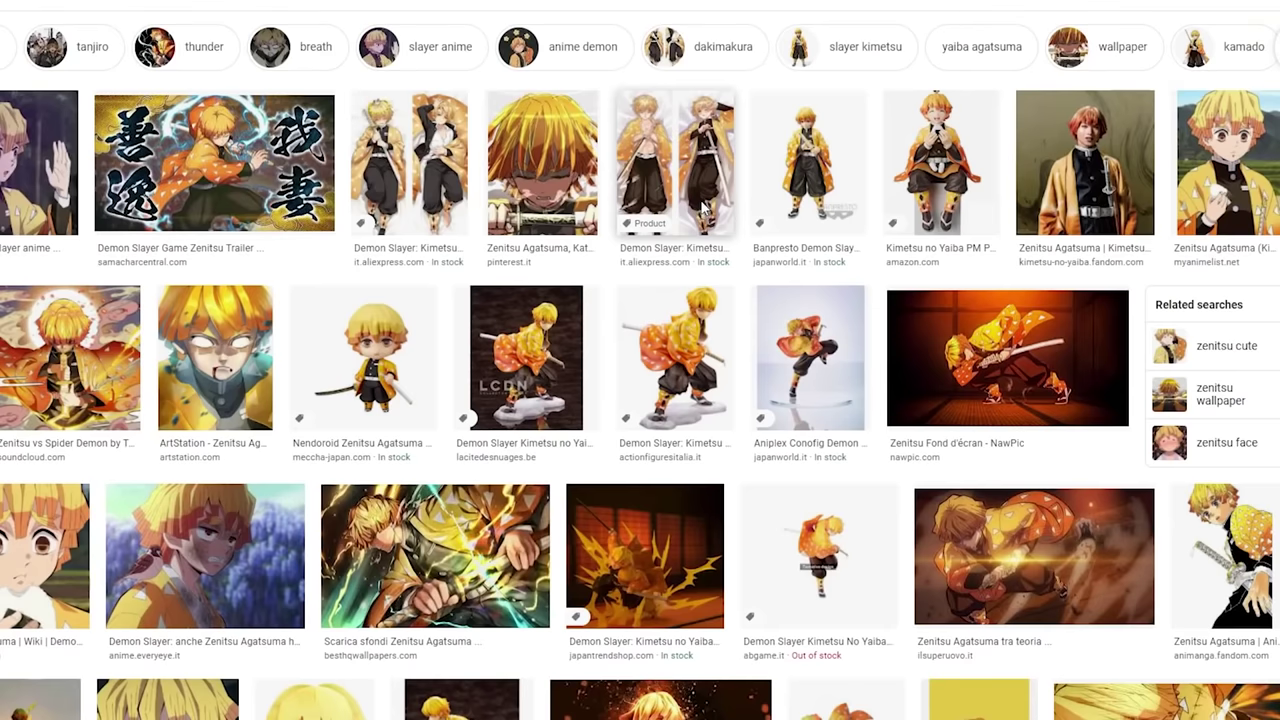
Open a Zenitsu picture from the image search results as possible reference for the character.
click(703, 208)
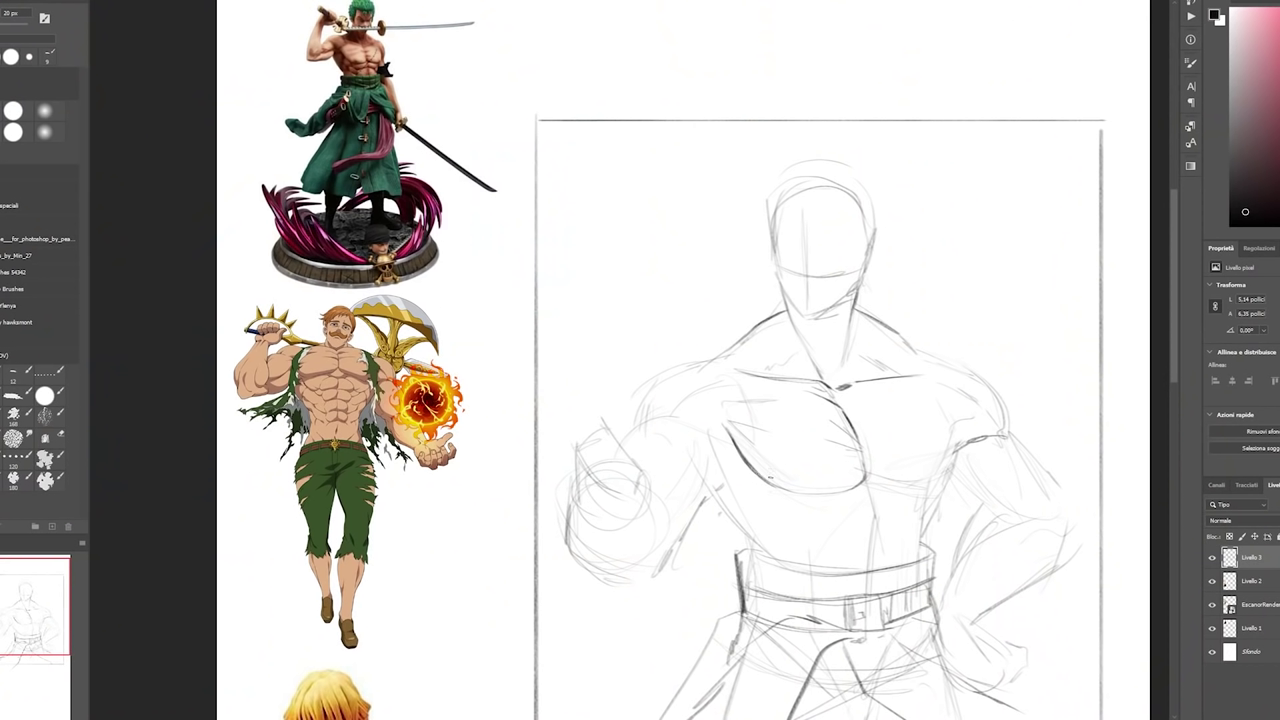
In Photoshop, sketch the angry eyebrows and narrowed eye under the fringe with a 15 px brush.
drag(772, 467, 774, 476)
key(ctrl+z)
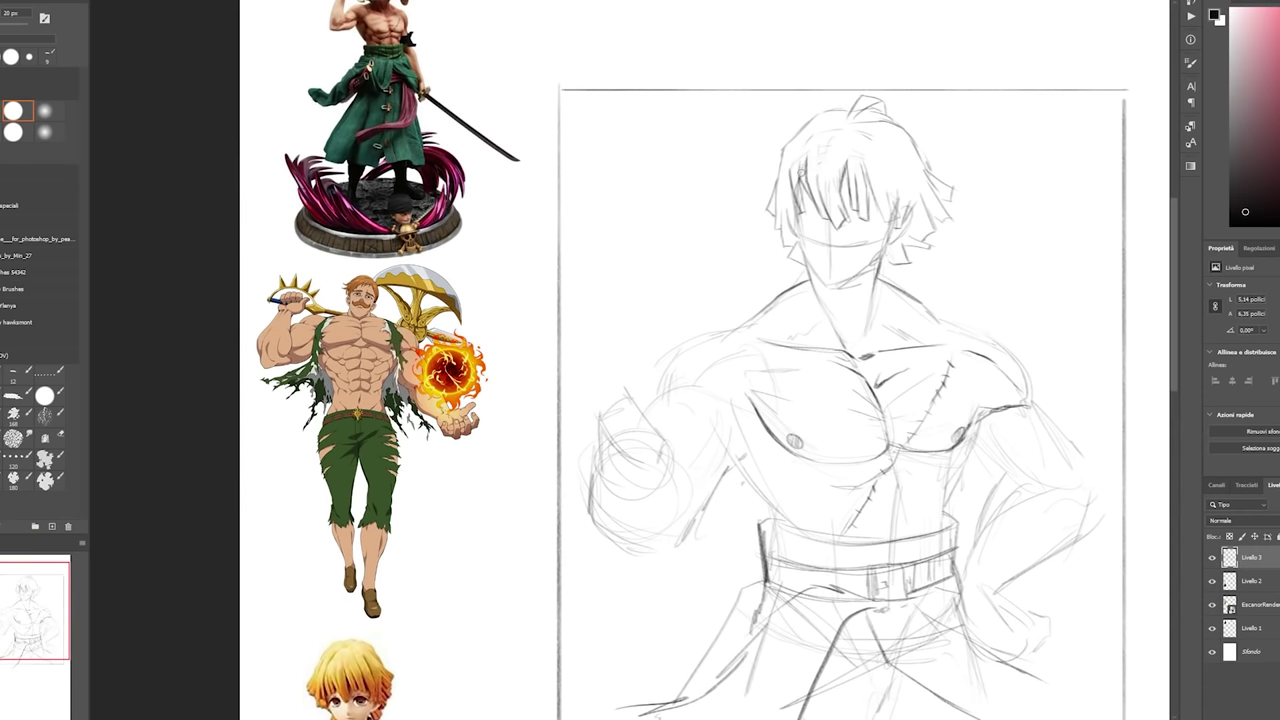
key(bracketleft)
drag(784, 197, 781, 219)
drag(910, 205, 903, 225)
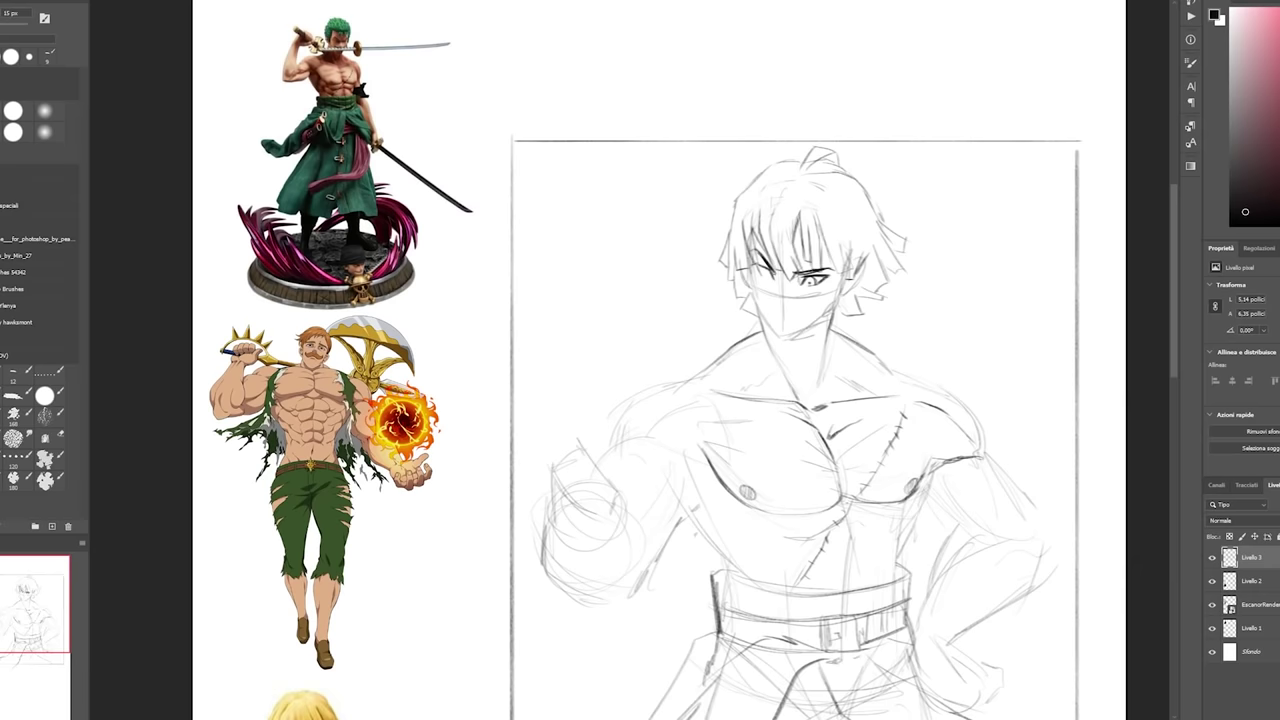
Flip the canvas view horizontally and sketch the curled moustache, mouth and second eye on the face.
key(h)
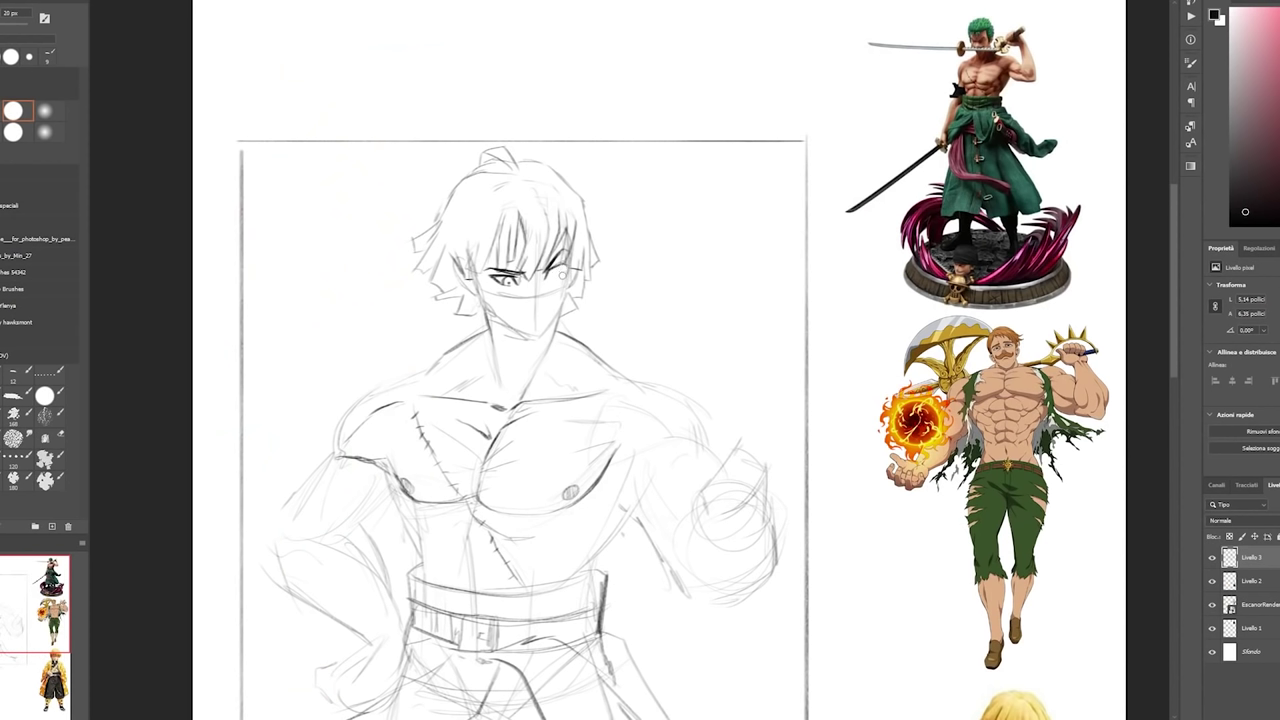
key(bracketleft)
drag(490, 300, 565, 312)
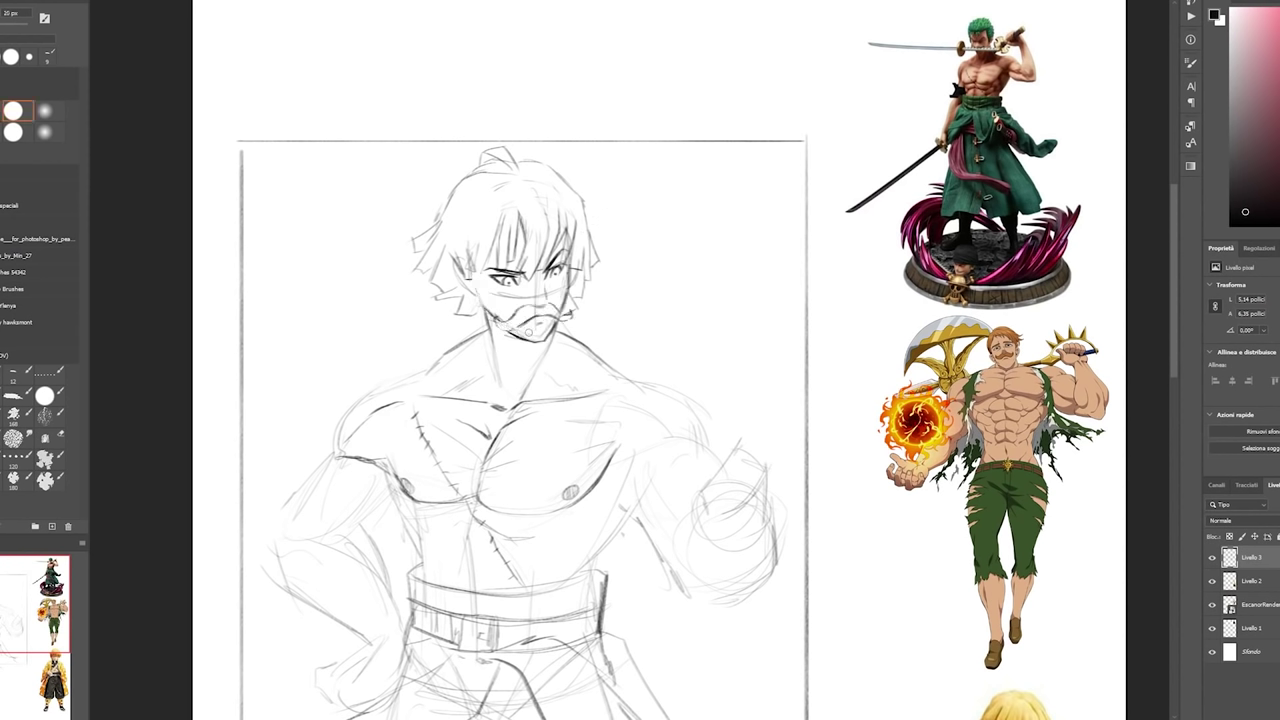
Redraw the side contour of the face beside the moustache and flip the canvas view back.
mouse_move(520, 320)
mouse_down()
mouse_move(500, 328)
mouse_move(492, 311)
mouse_move(478, 336)
mouse_up()
key(bracketleft)
key(ctrl+z)
drag(476, 288, 476, 334)
key(ctrl+z)
drag(476, 287, 478, 303)
key(ctrl+shift+h)
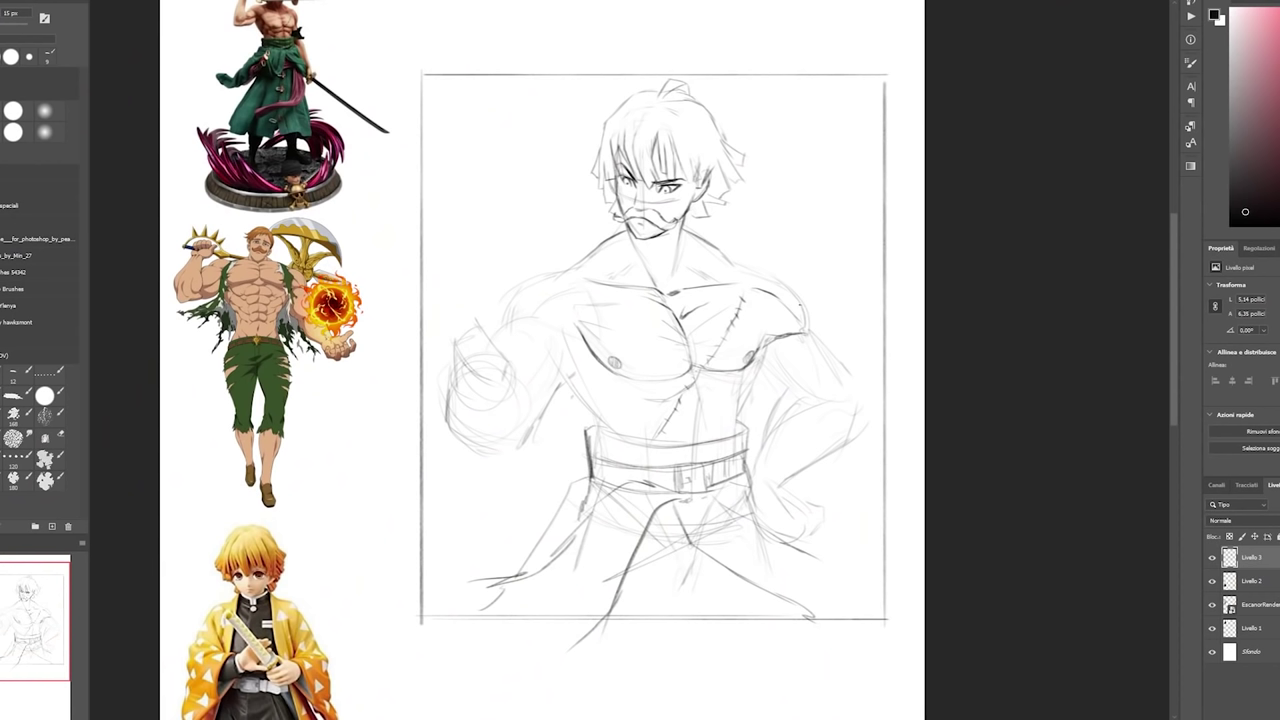
Move the selected head slightly down toward the shoulders, deselect it, and return to the Brush tool.
drag(852, 372, 889, 379)
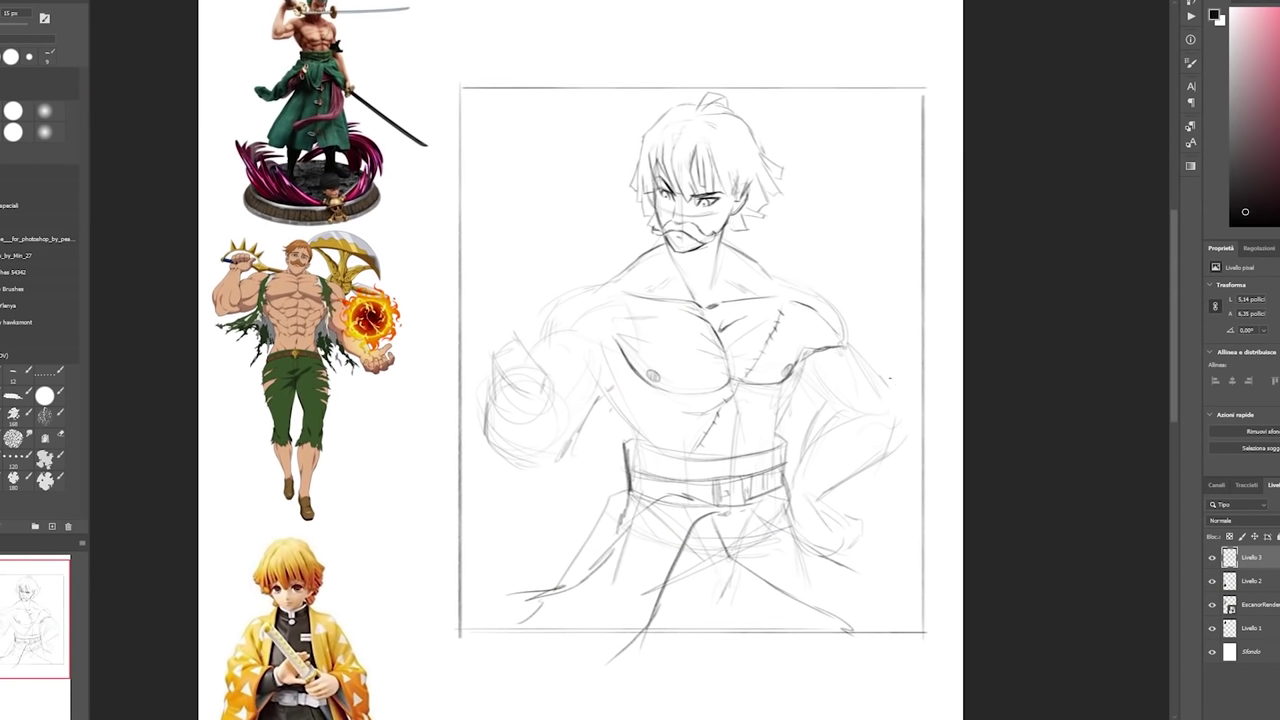
mouse_move(765, 195)
mouse_down()
mouse_move(776, 192)
mouse_move(779, 222)
mouse_up()
key(ctrl+d)
key(b)
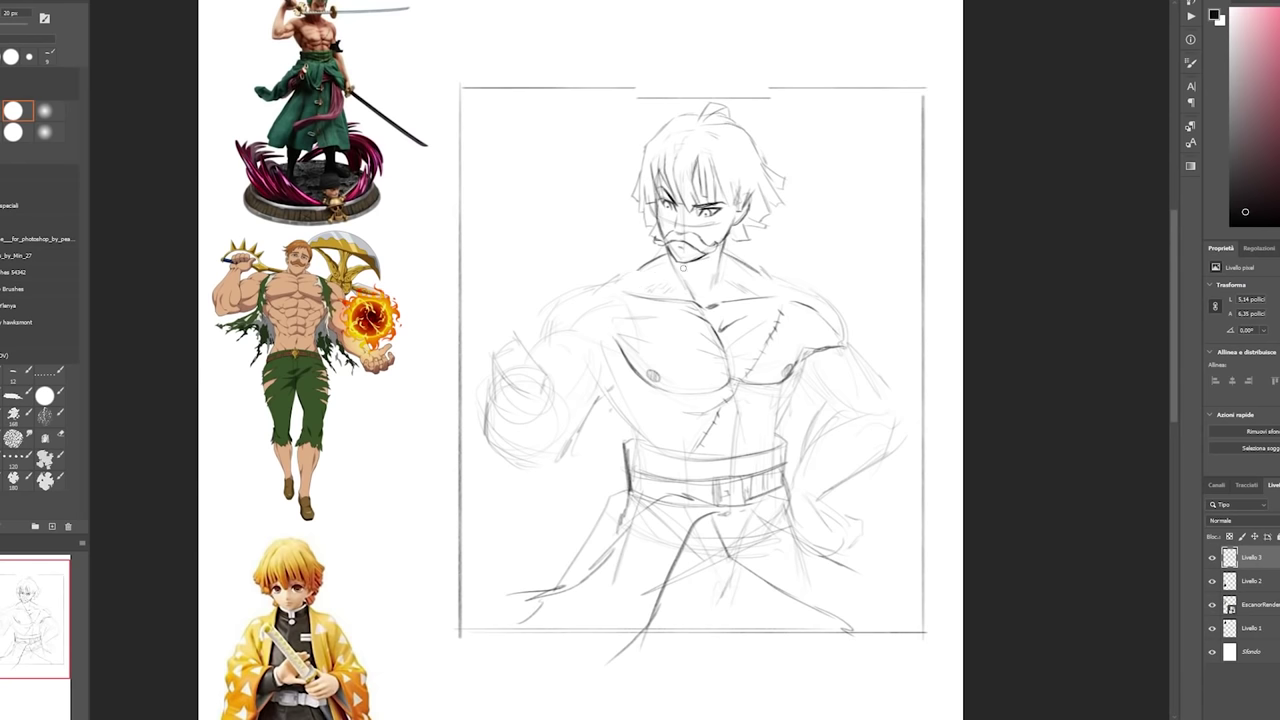
Strengthen the outlines of the shoulders, chest and upper arms with a 15 px brush.
key(bracketleft)
mouse_move(640, 268)
mouse_down()
mouse_move(588, 288)
mouse_move(542, 336)
mouse_up()
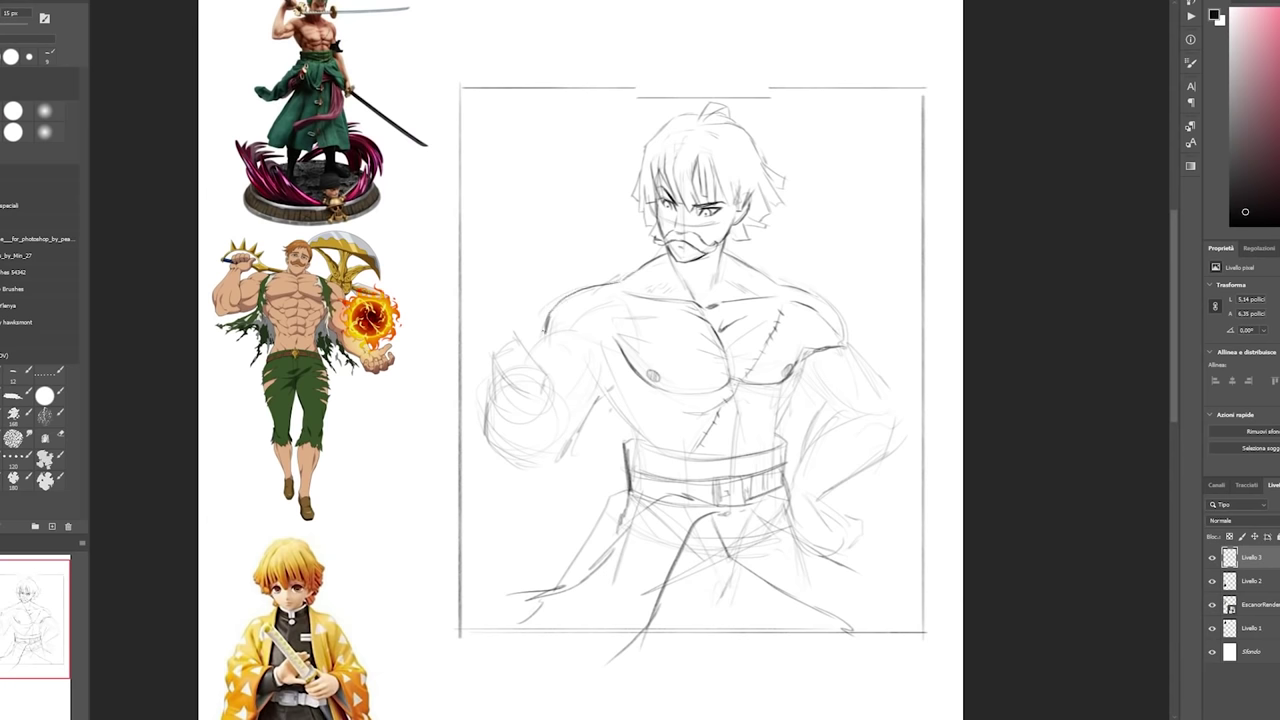
drag(690, 360, 714, 306)
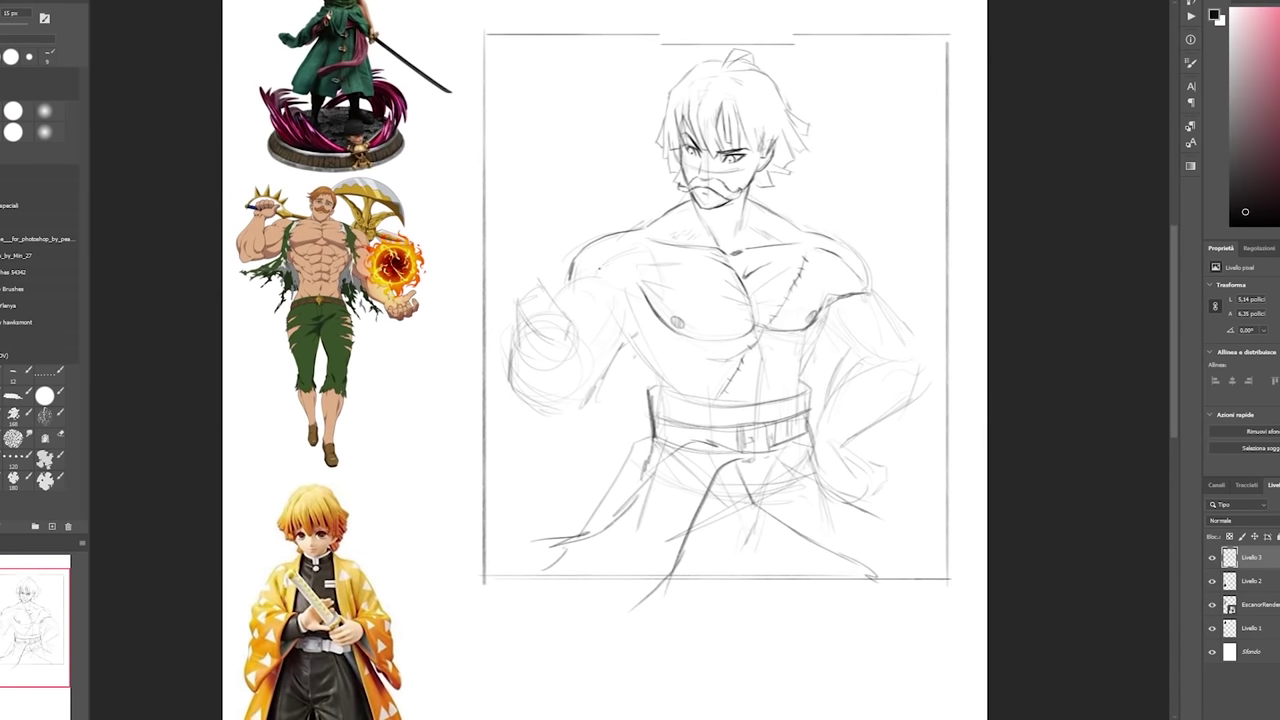
drag(634, 251, 616, 259)
mouse_move(834, 238)
mouse_down()
mouse_move(868, 278)
mouse_move(842, 346)
mouse_up()
drag(879, 304, 908, 372)
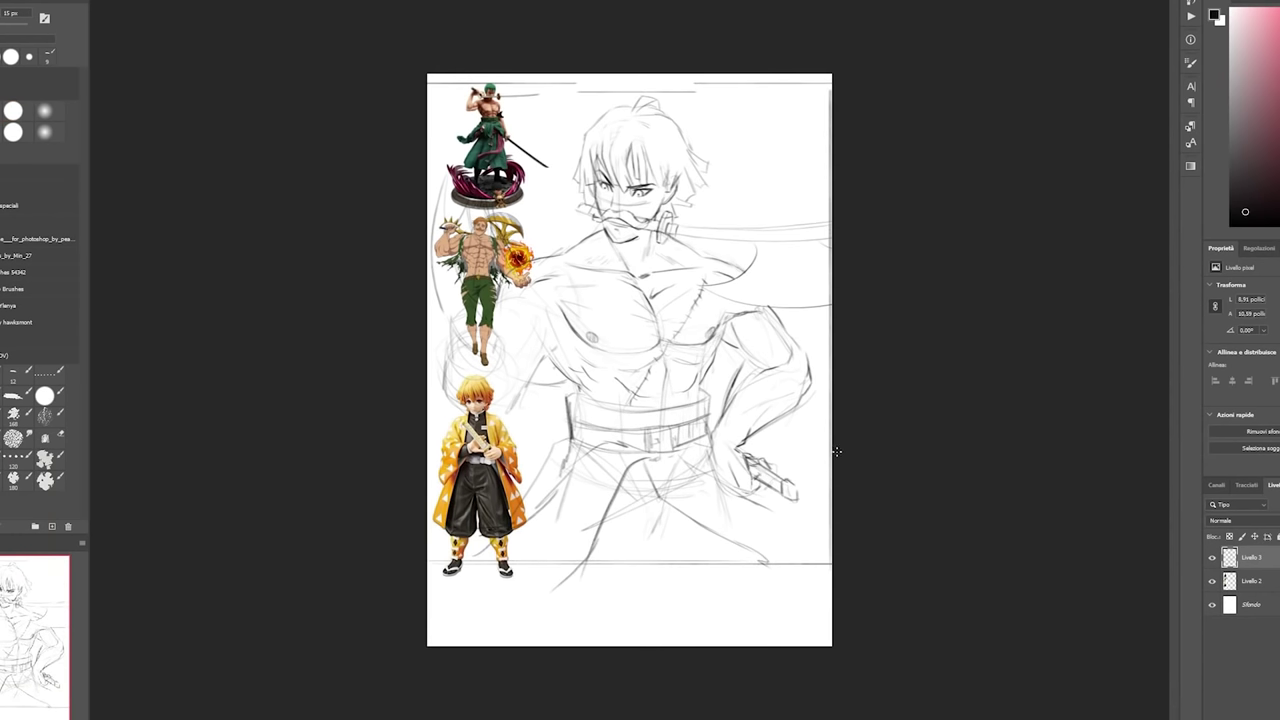
Hide the reference image layer Livello 2 and select the sketched circles of the raised fist.
click(1212, 581)
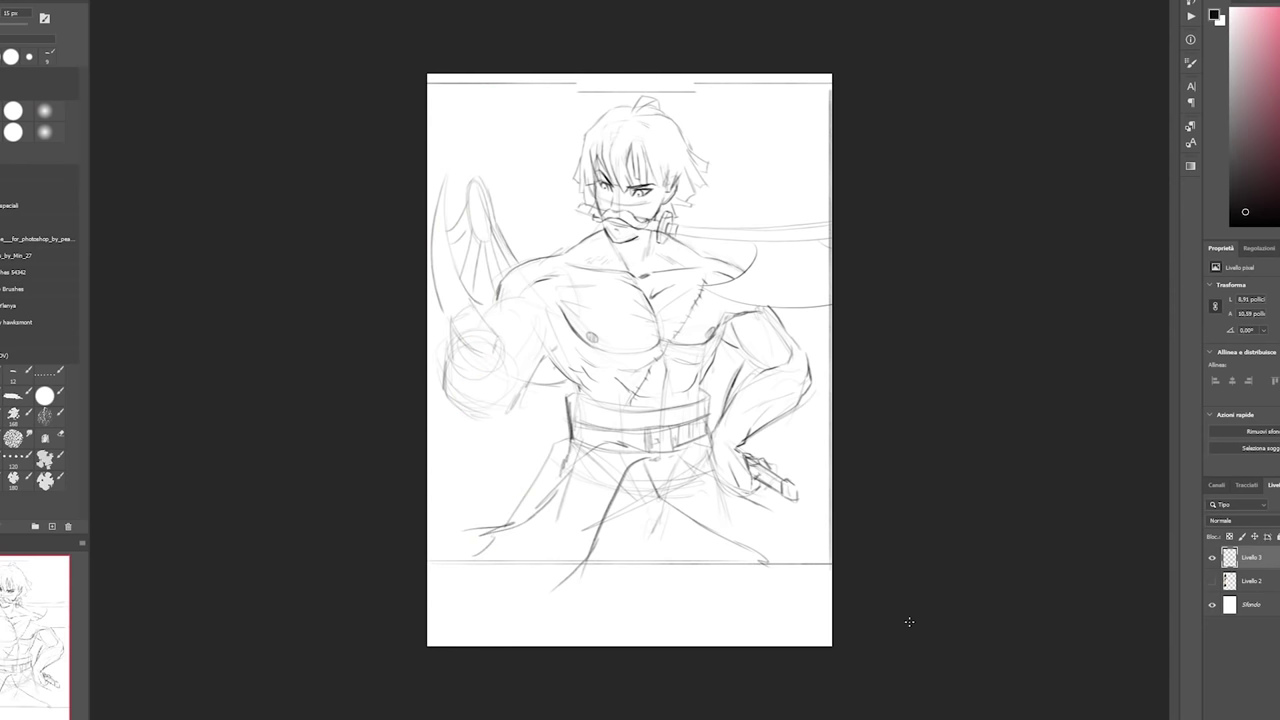
scroll(470, 312, up, 2)
mouse_move(483, 309)
mouse_down()
mouse_move(446, 308)
mouse_move(434, 350)
mouse_move(445, 405)
mouse_move(507, 421)
mouse_move(527, 336)
mouse_up()
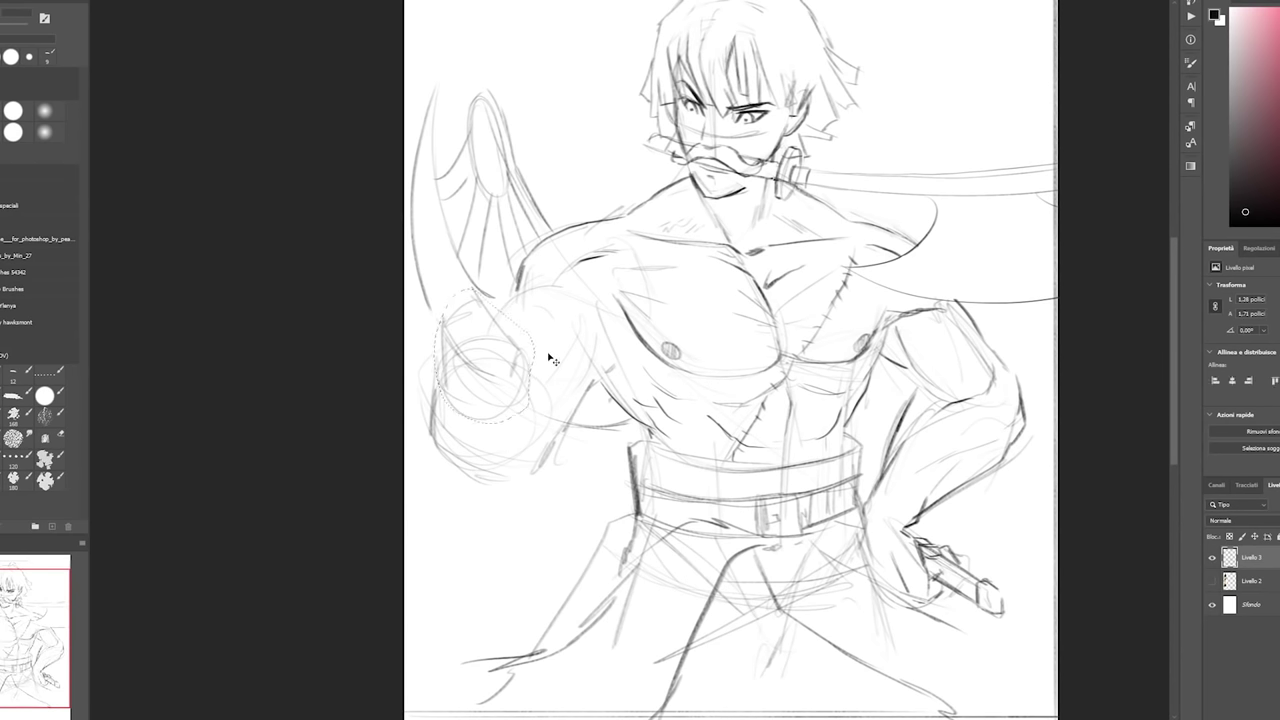
key(ctrl+t)
drag(545, 239, 578, 264)
drag(526, 344, 531, 358)
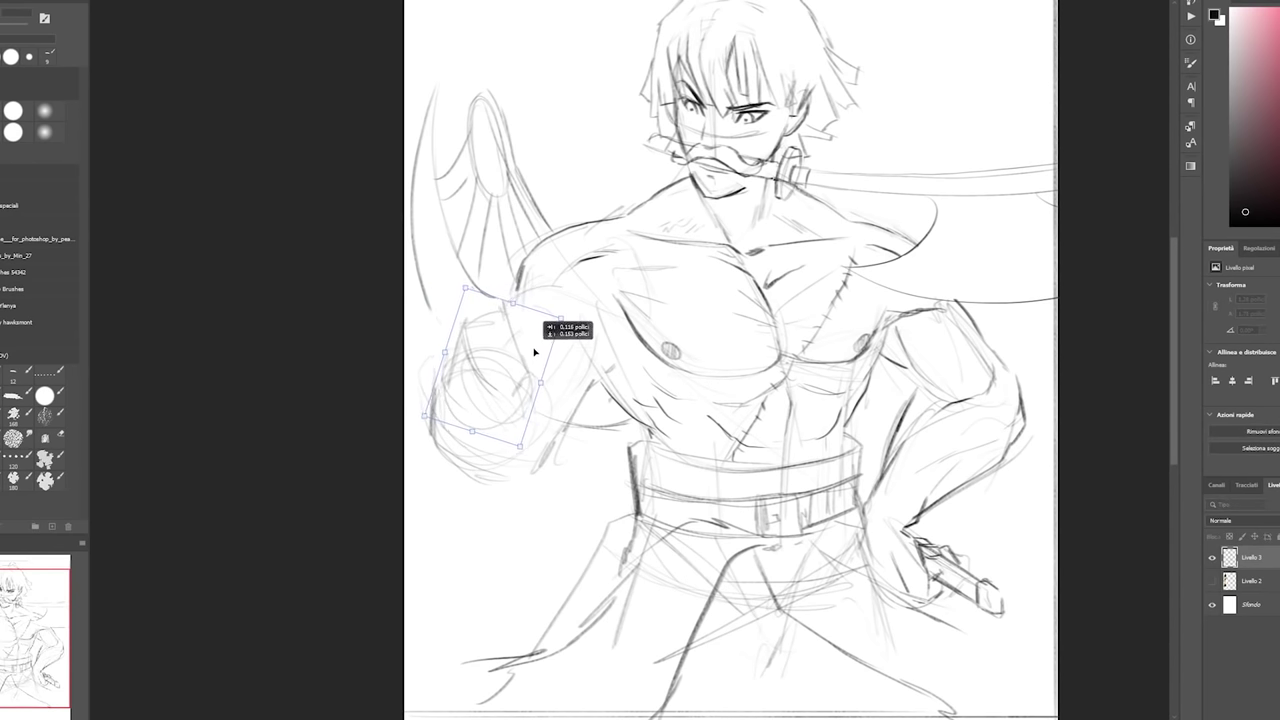
key(Return)
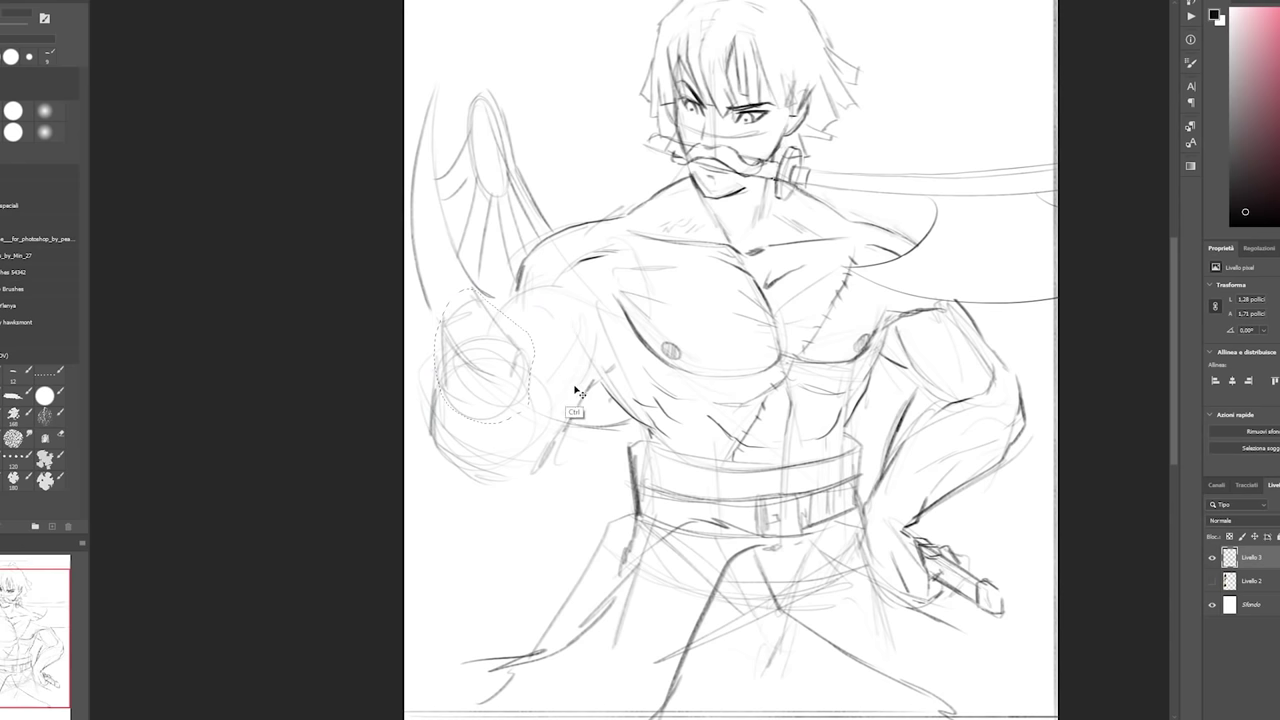
Rotate the selected fist sketch slightly clockwise, apply the transformation, and deselect it.
key(ctrl+t)
drag(598, 262, 583, 318)
key(Return)
key(ctrl+d)
scroll(630, 450, down, 1)
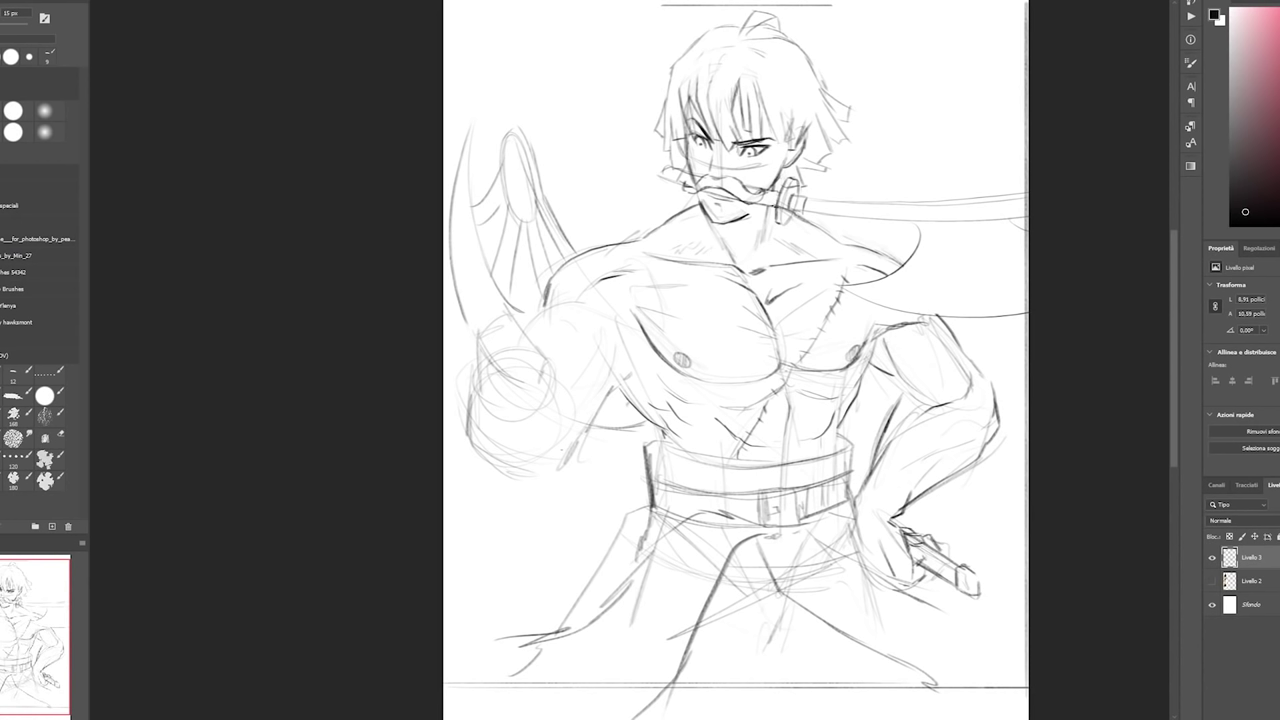
Select the sword held in the mouth with the curves below its blade, move it slightly down, and deselect it.
scroll(775, 205, up, 3)
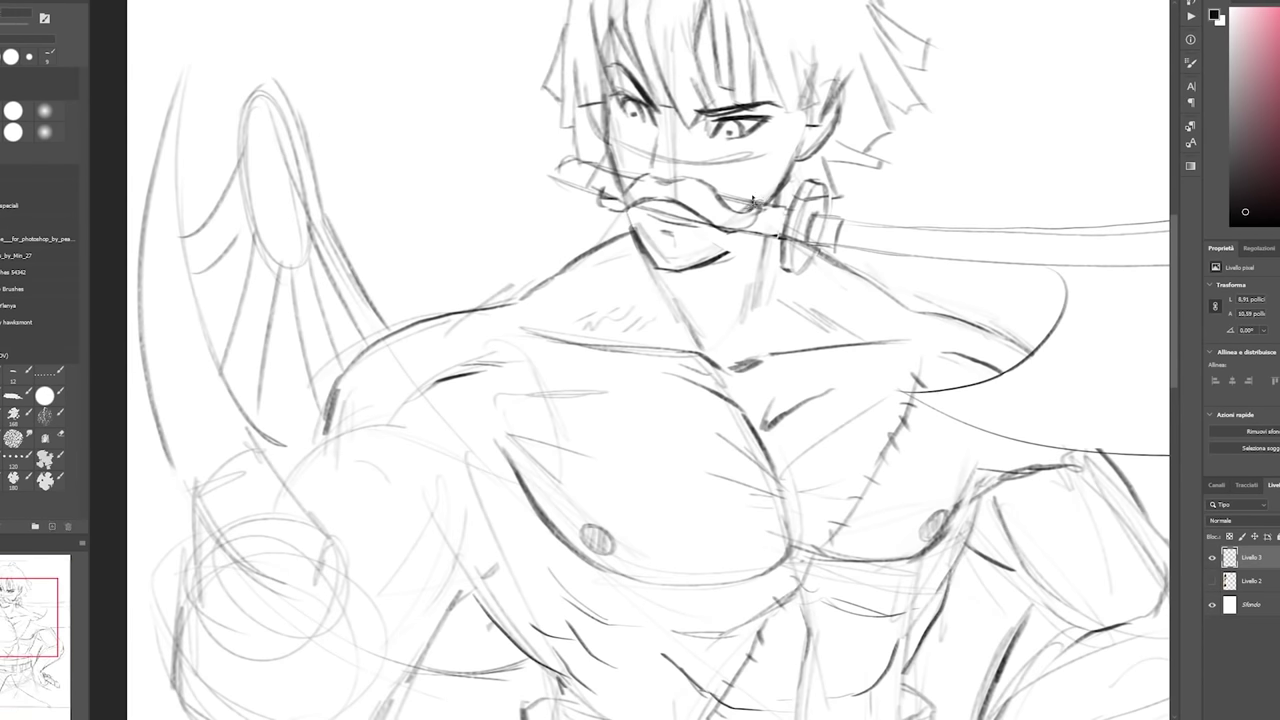
mouse_move(752, 210)
mouse_down()
mouse_move(728, 184)
mouse_move(728, 207)
mouse_move(692, 220)
mouse_move(710, 232)
mouse_move(680, 208)
mouse_move(636, 208)
mouse_move(665, 235)
mouse_move(689, 223)
mouse_move(625, 205)
mouse_up()
mouse_move(767, 238)
mouse_down()
mouse_move(832, 262)
mouse_move(895, 258)
mouse_move(873, 225)
mouse_move(805, 180)
mouse_move(771, 207)
mouse_move(1037, 287)
mouse_move(888, 263)
mouse_move(719, 190)
mouse_move(680, 243)
mouse_move(846, 296)
mouse_move(837, 330)
mouse_move(798, 357)
mouse_move(716, 377)
mouse_move(759, 416)
mouse_move(942, 455)
mouse_move(1102, 430)
mouse_move(1120, 313)
mouse_move(1085, 165)
mouse_up()
scroll(776, 210, right, 5)
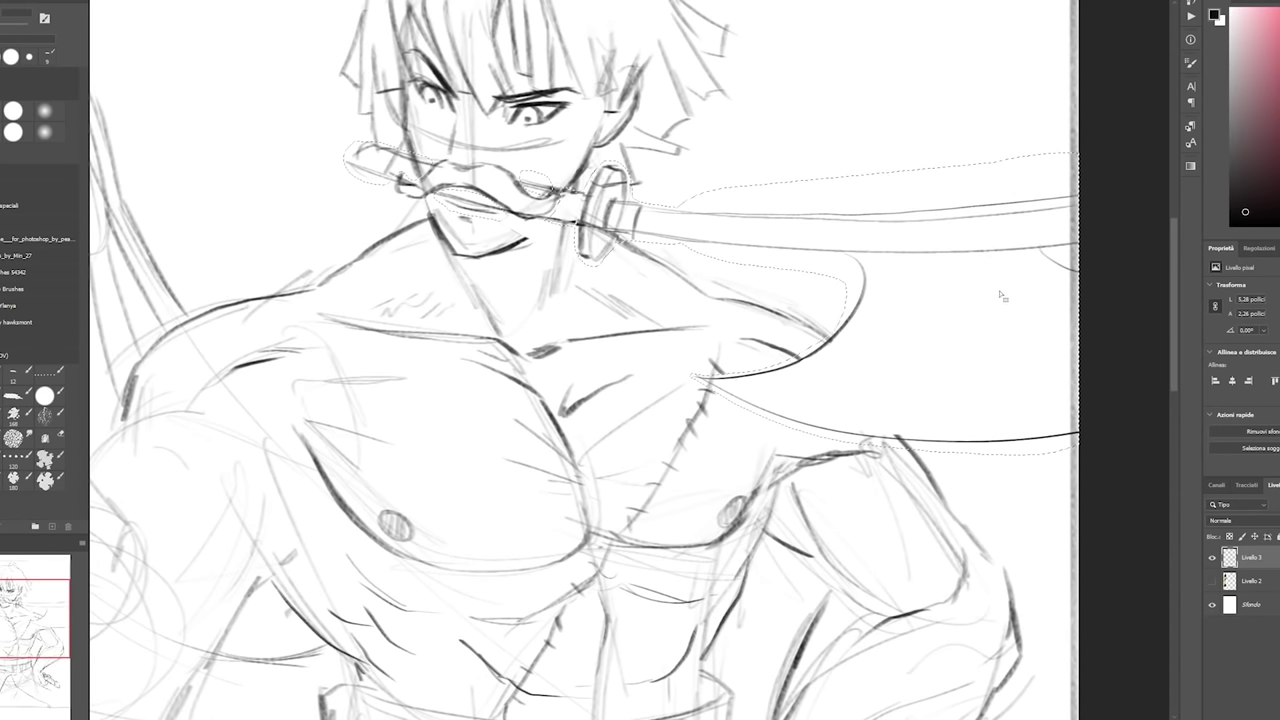
drag(1001, 321, 1000, 340)
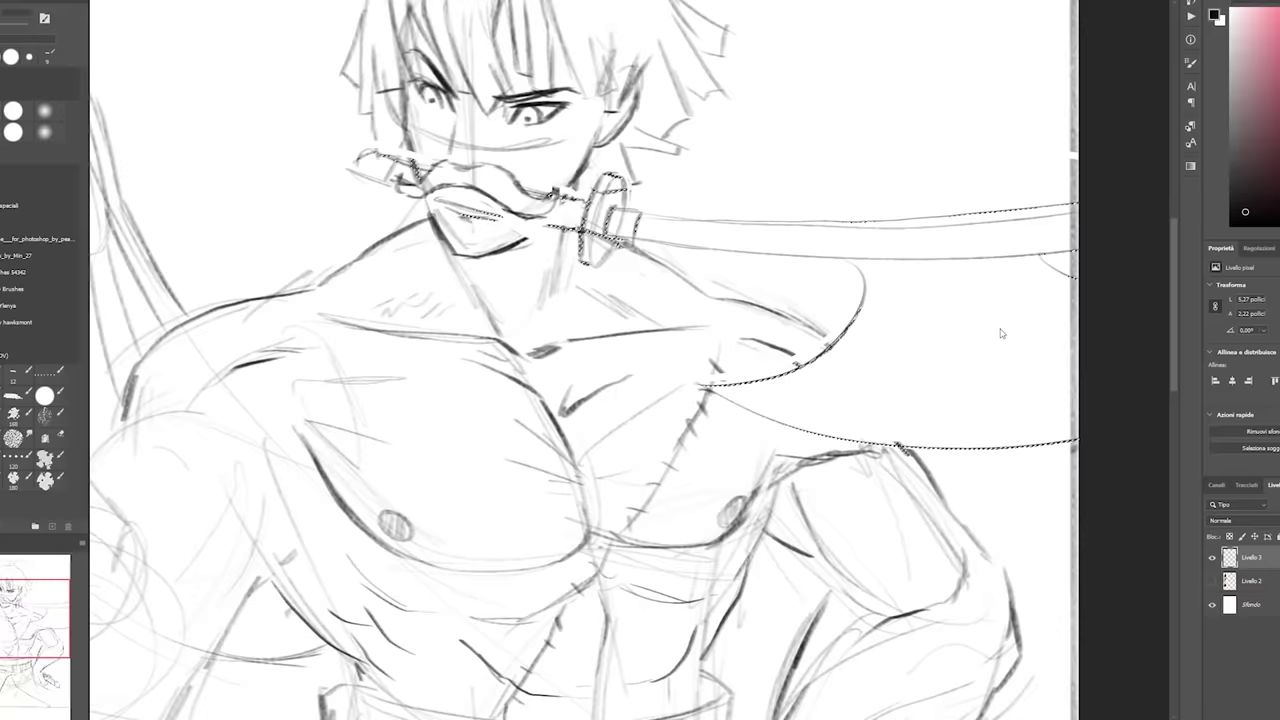
key(ctrl+d)
key(ctrl+0)
Sketch the clenched fingers and knuckles of the raised fist over its construction circles.
drag(763, 367, 848, 352)
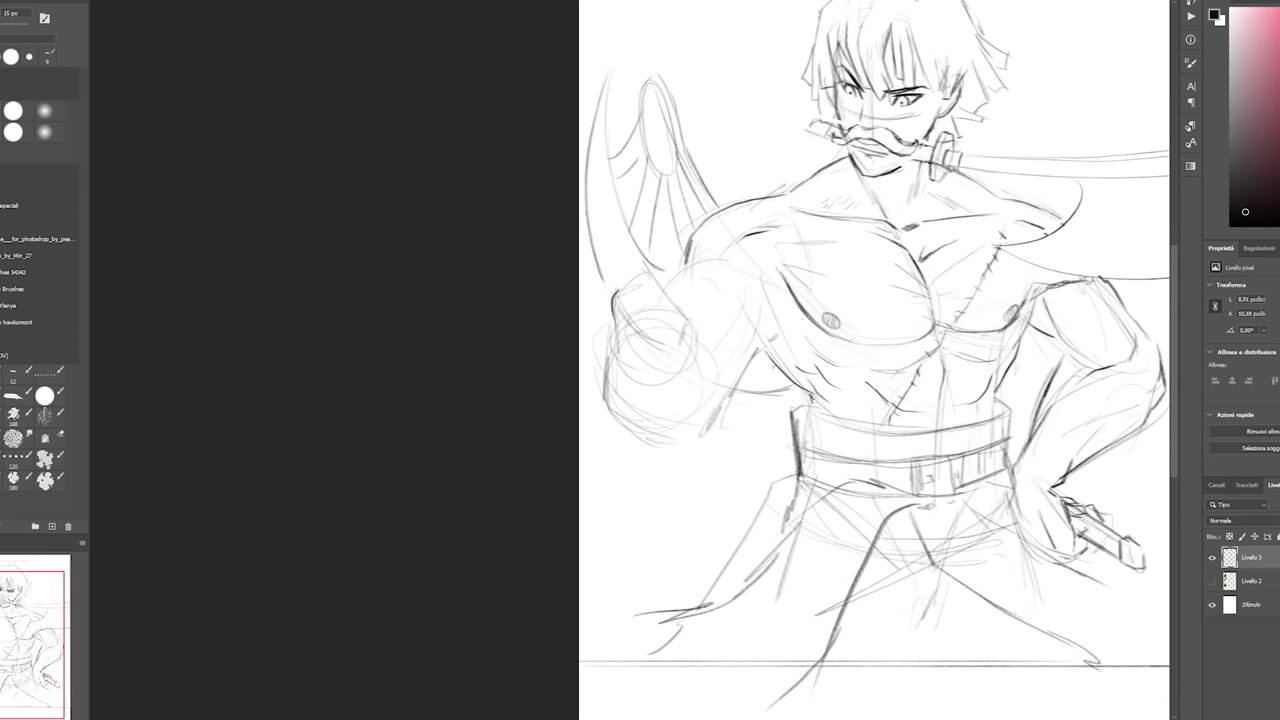
key(ctrl+0)
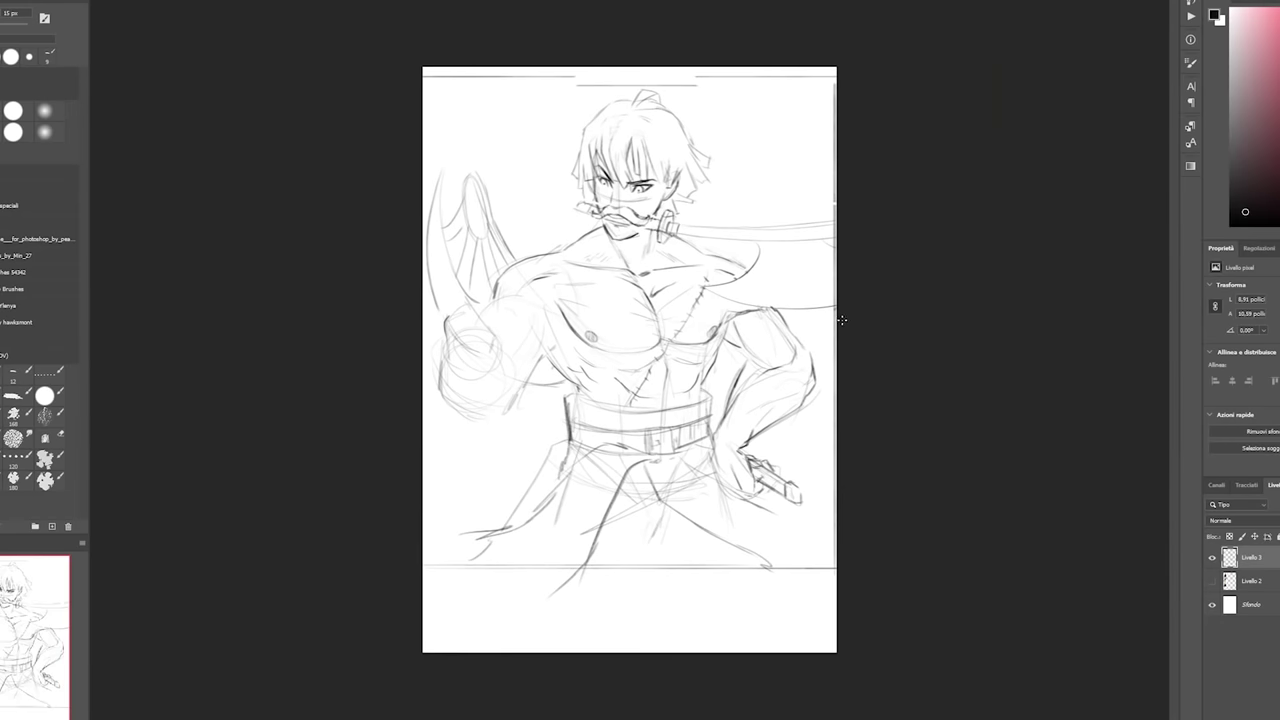
key(ctrl+plus)
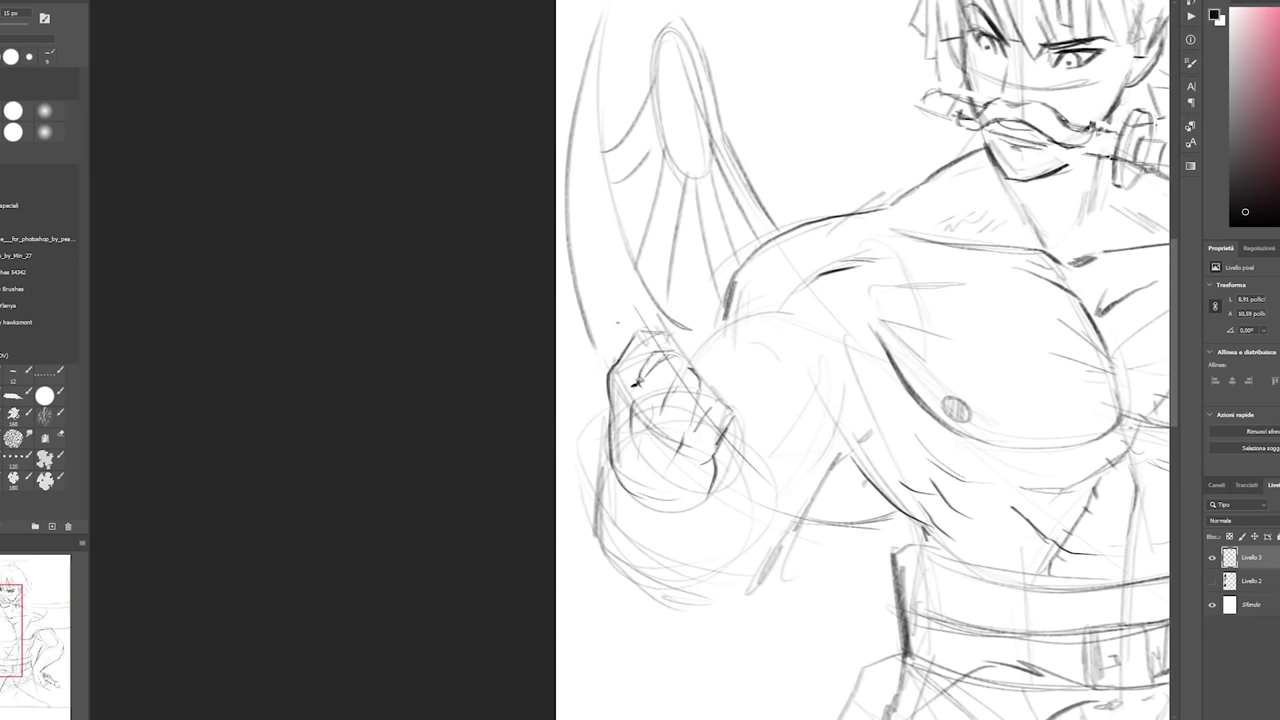
drag(640, 340, 720, 480)
scroll(860, 400, right, 5)
drag(1000, 250, 1100, 340)
drag(1000, 140, 1160, 150)
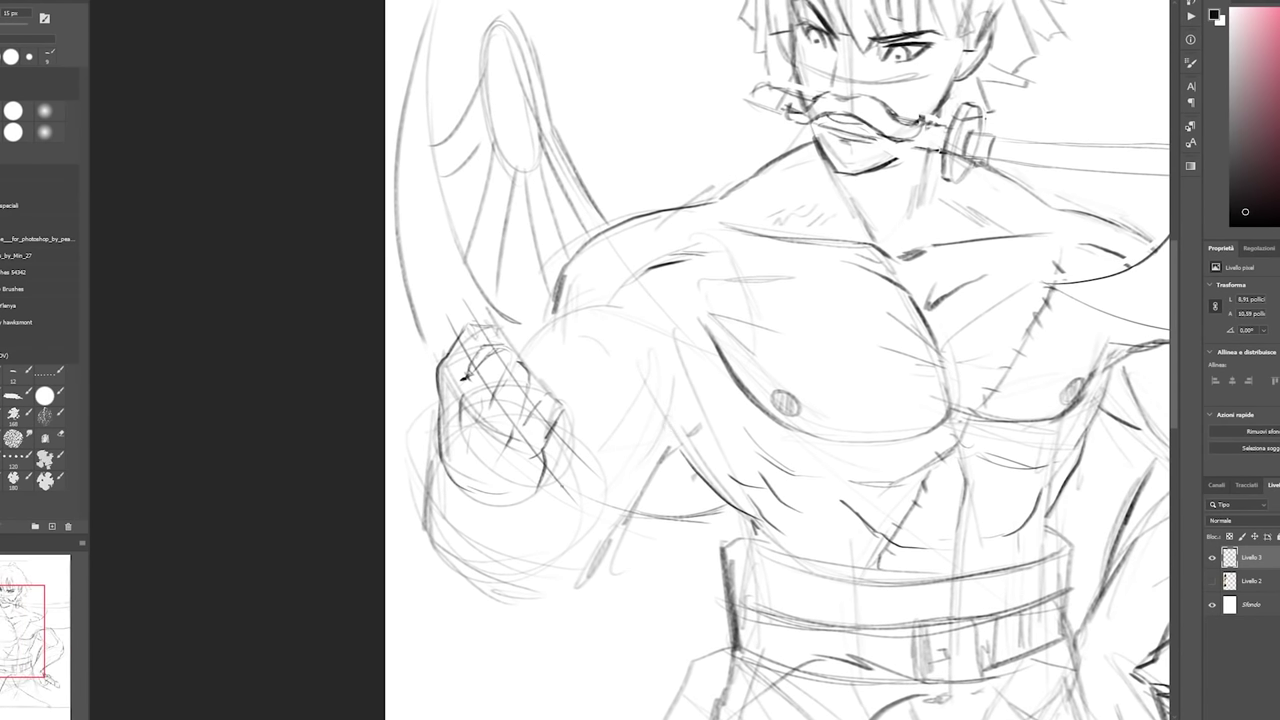
Sketch the axe handle through the raised fist, with a rounded end below and short strokes toward the blade above.
drag(590, 470, 552, 514)
key(ctrl+z)
mouse_move(594, 466)
mouse_down()
mouse_move(548, 510)
mouse_move(589, 512)
mouse_move(590, 486)
mouse_move(604, 522)
mouse_move(598, 484)
mouse_up()
key(ctrl+z)
key(ctrl+z)
drag(600, 480, 601, 514)
drag(463, 377, 519, 470)
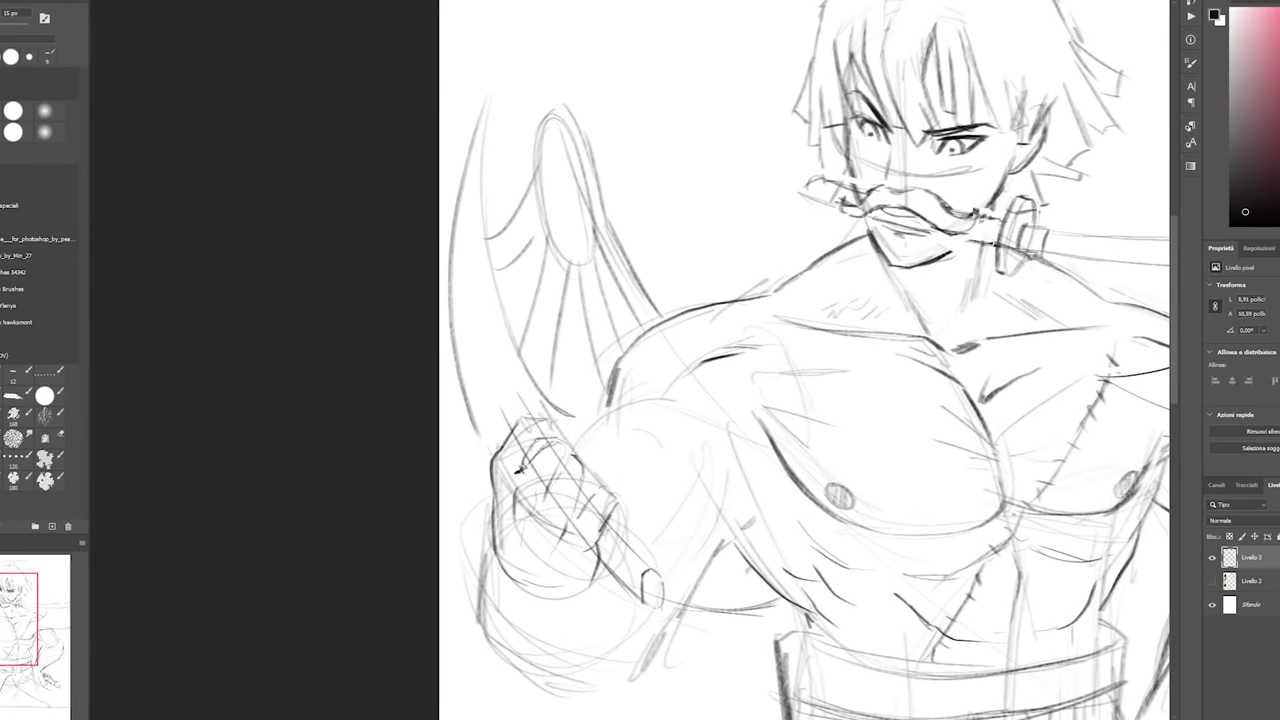
mouse_move(507, 403)
mouse_down()
mouse_move(509, 424)
mouse_move(505, 408)
mouse_up()
mouse_move(506, 402)
mouse_down()
mouse_move(510, 425)
mouse_move(510, 400)
mouse_up()
drag(505, 409, 509, 421)
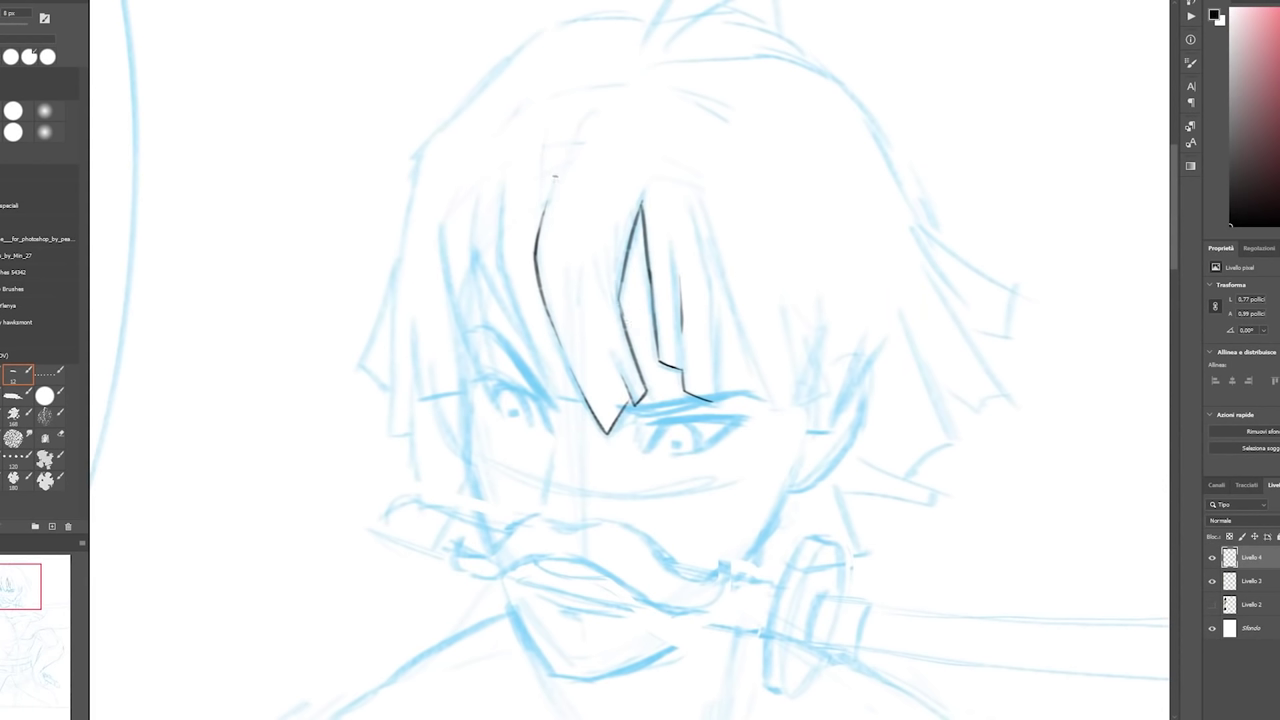
Ink the long central hair strand up to the parting and close the fringe lock above the eye on Livello 4.
drag(556, 176, 603, 98)
mouse_move(566, 200)
mouse_down()
mouse_move(557, 171)
mouse_move(601, 97)
mouse_up()
key(ctrl+z)
key(ctrl+z)
drag(704, 400, 720, 406)
drag(718, 403, 715, 306)
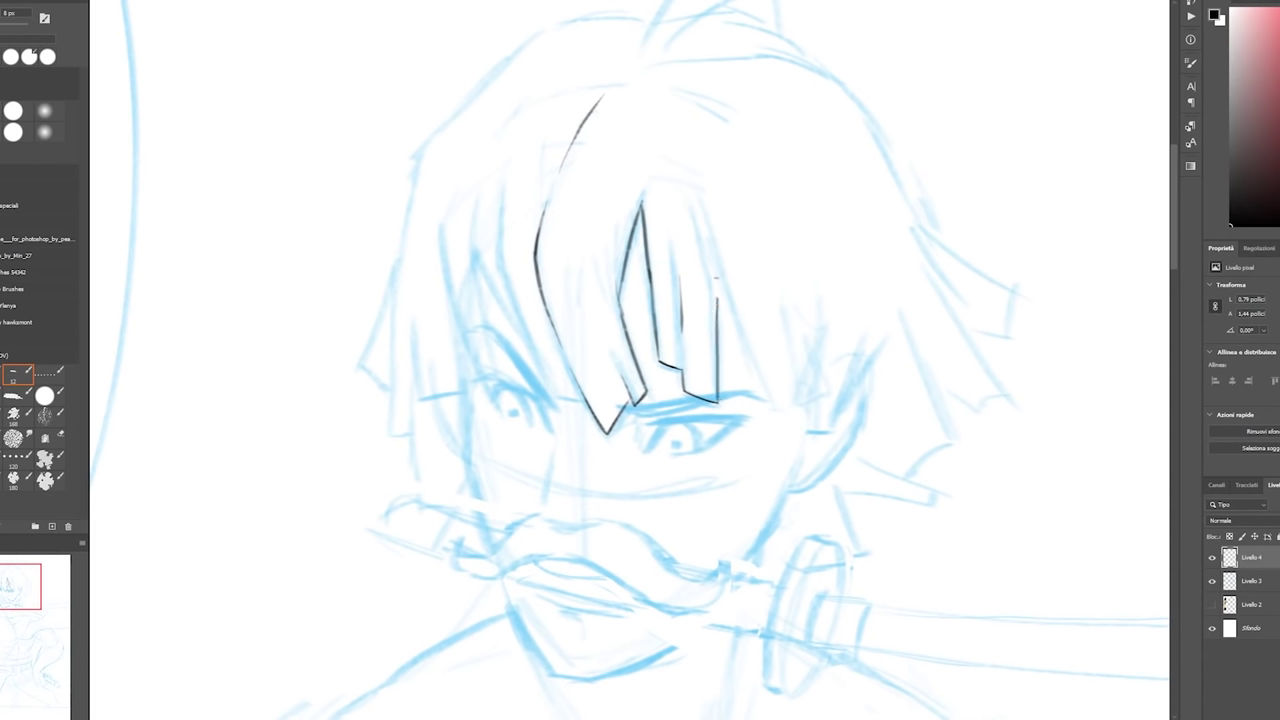
Ink the next fringe lock from the upper hair past the brow, including its stepped, angular tip.
mouse_move(702, 186)
mouse_down()
mouse_move(719, 285)
mouse_move(755, 364)
mouse_up()
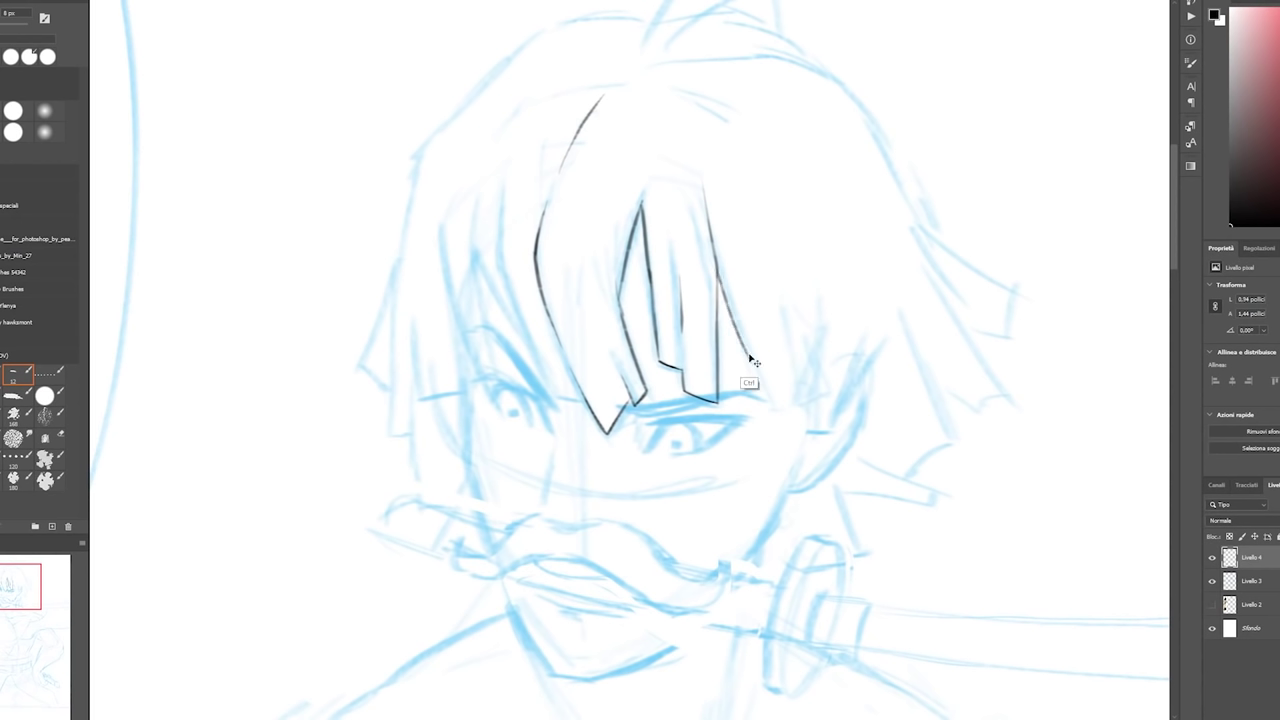
key(ctrl+z)
mouse_move(718, 270)
mouse_down()
mouse_move(744, 366)
mouse_move(828, 398)
mouse_up()
drag(812, 350, 827, 396)
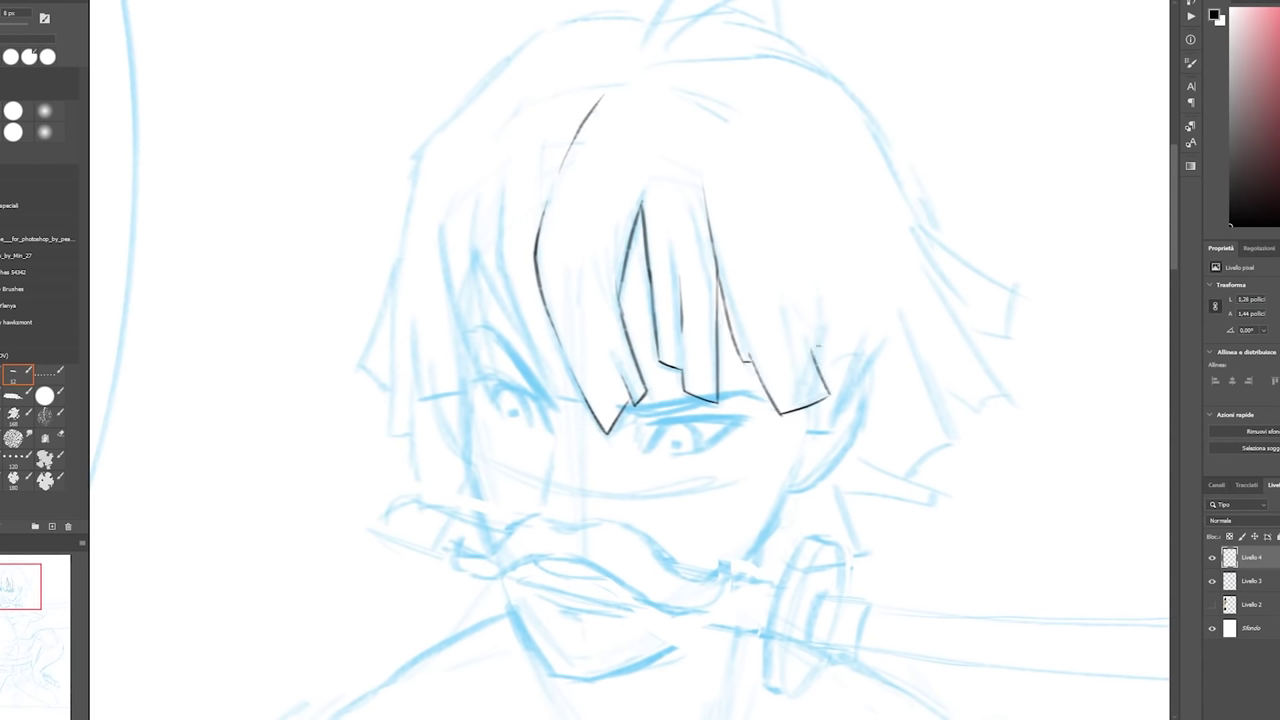
Ink the inner edge of the temple strand and the small pointed lock in front of the ear.
drag(825, 295, 818, 372)
drag(640, 400, 668, 348)
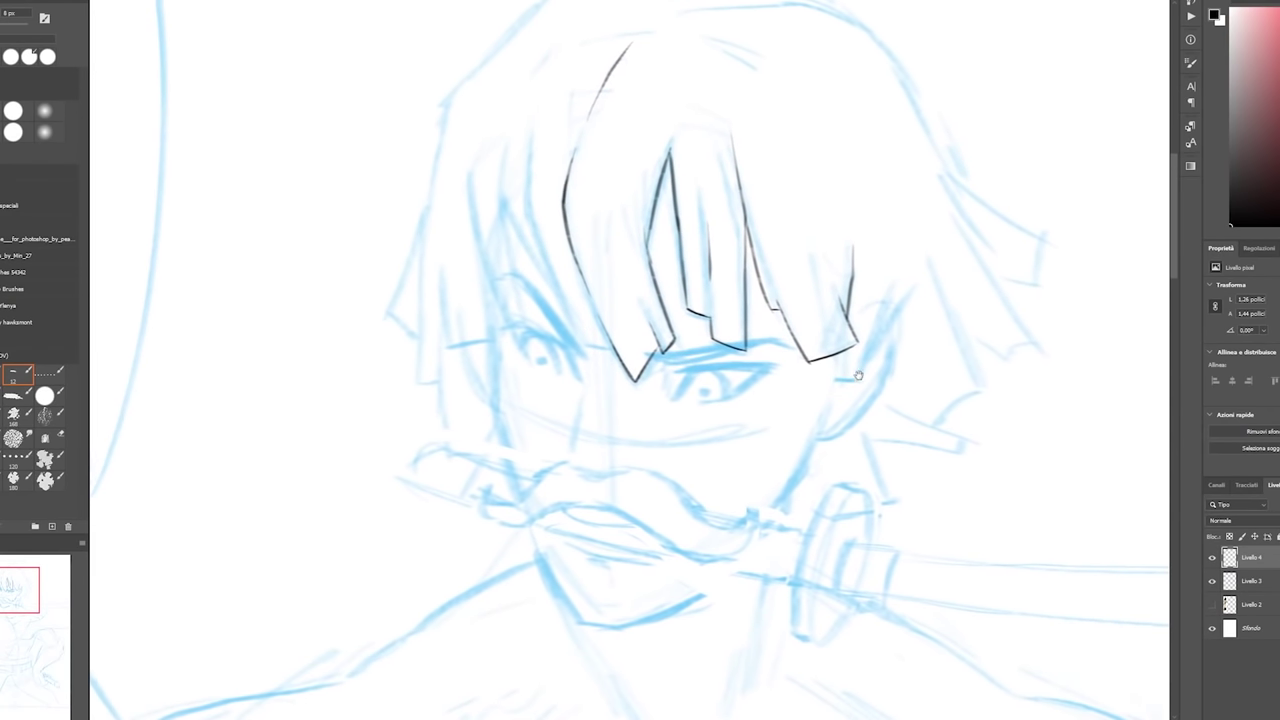
mouse_move(822, 362)
mouse_down()
mouse_move(856, 377)
mouse_move(895, 295)
mouse_up()
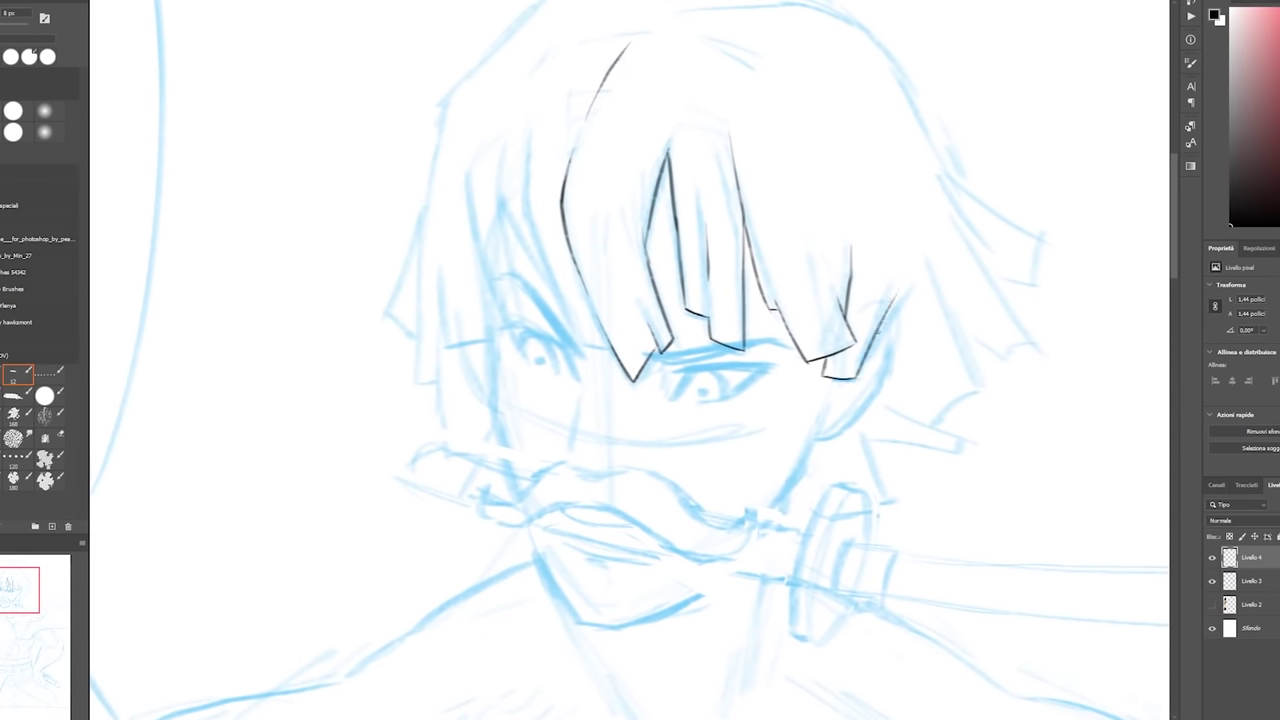